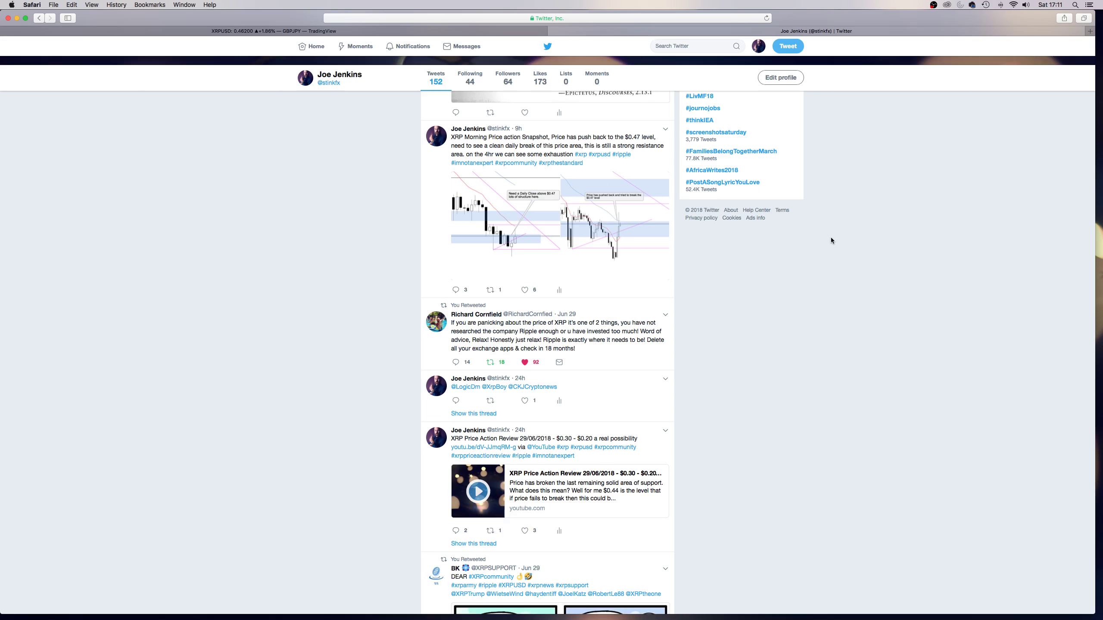
- Draw a horizontal level at 0.47000 on the 4h XRPUSD chart and rescale the price axis
scroll(831, 239, up, 6)
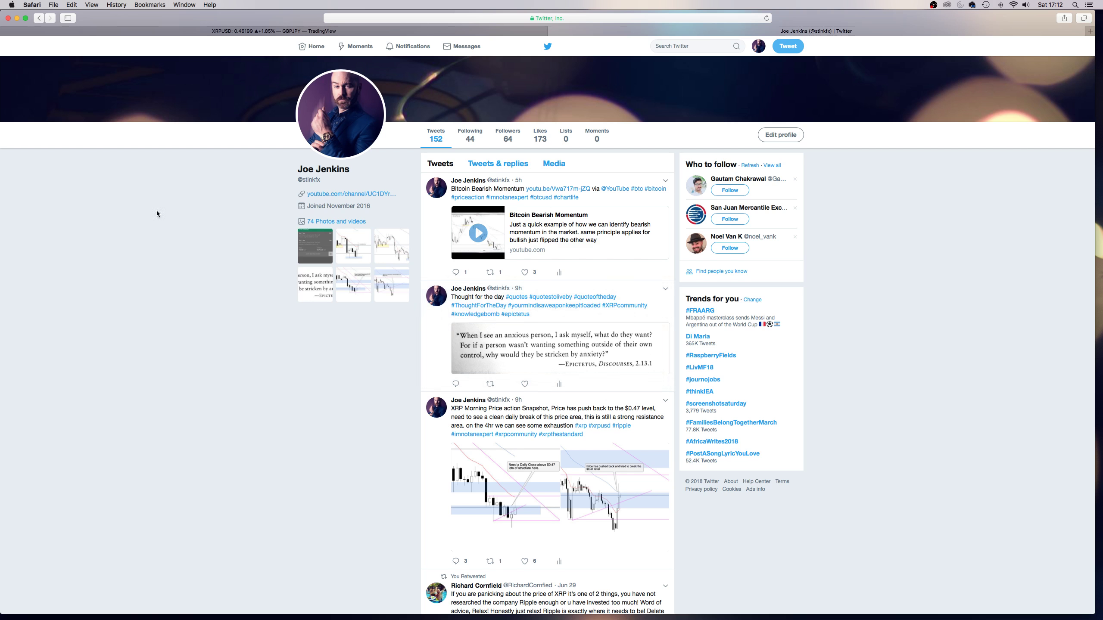
click(273, 31)
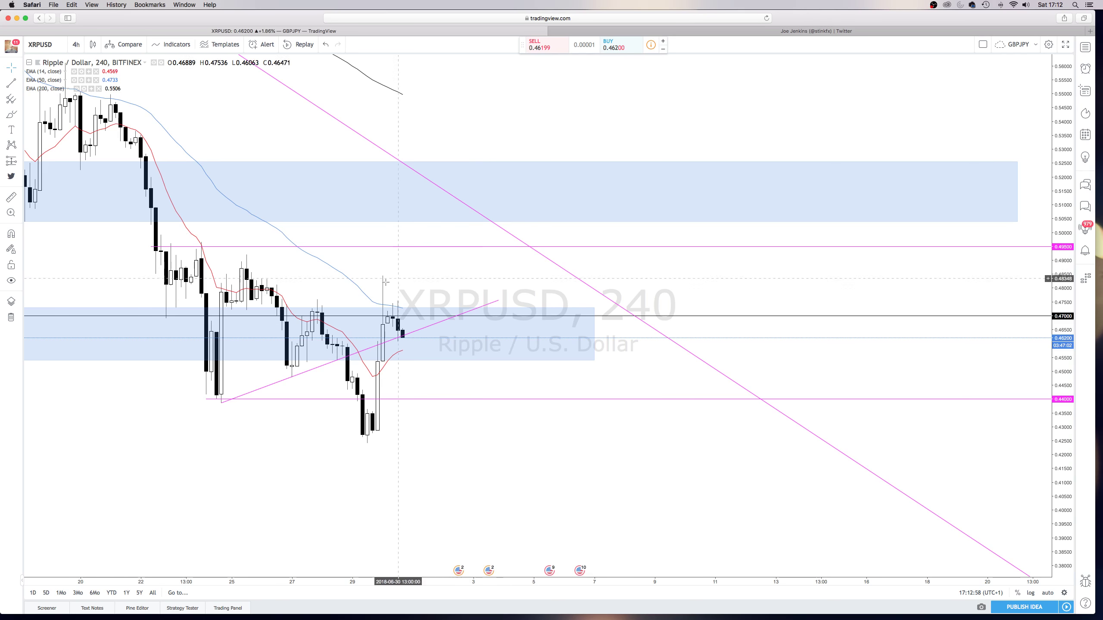
click(383, 316)
drag(1063, 458, 1057, 335)
drag(388, 251, 605, 224)
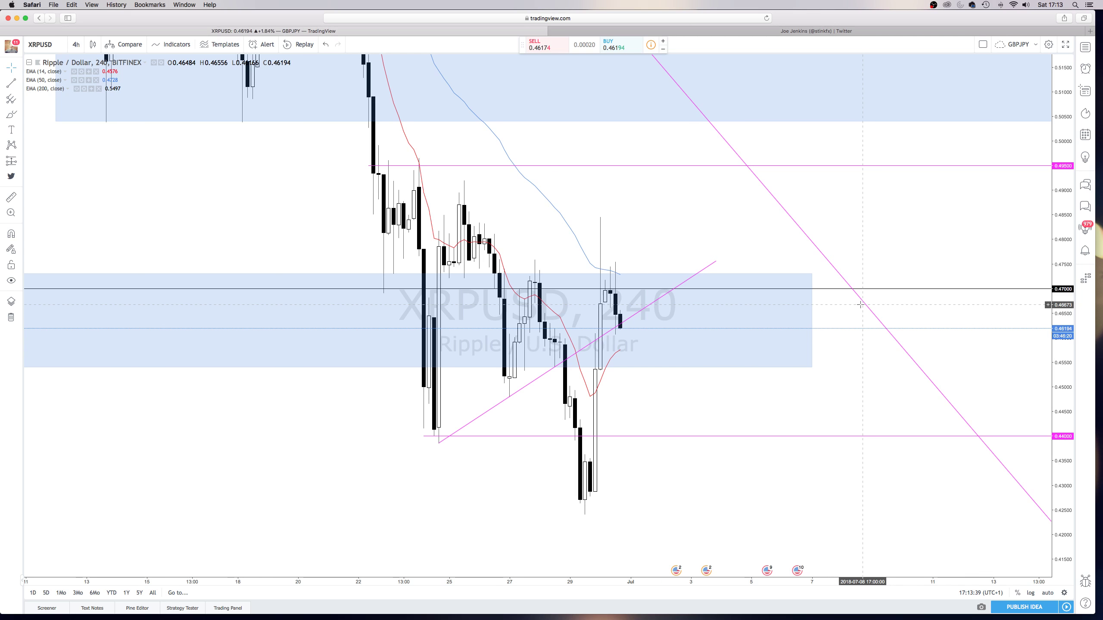
scroll(857, 283, right, 5)
scroll(853, 244, up, 2)
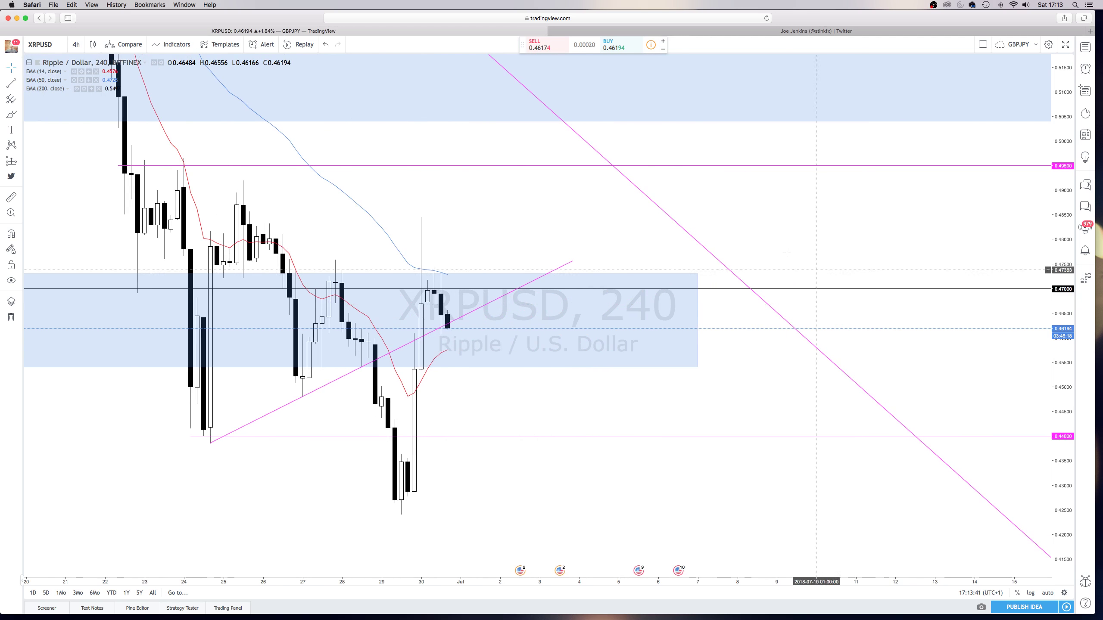
drag(1068, 65, 1071, 235)
scroll(1060, 235, down, 3)
- Open the XRP Bearish Price action prediction idea and scroll down to its comments
click(1085, 250)
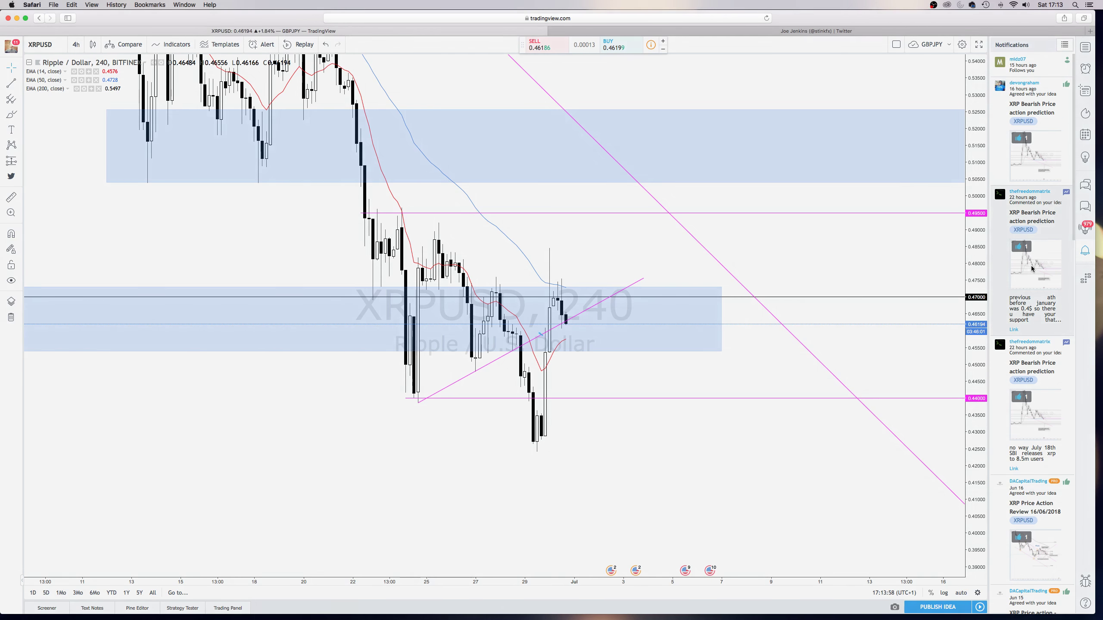
click(1032, 268)
scroll(620, 479, down, 5)
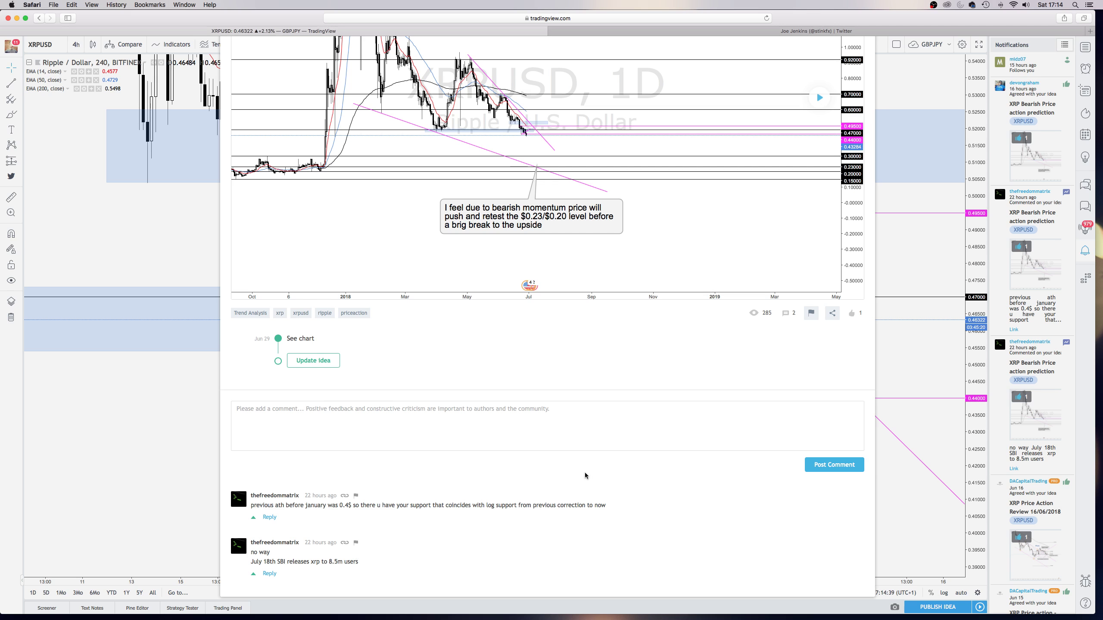
- Scroll the XRP idea overview back up to the top
scroll(585, 475, up, 3)
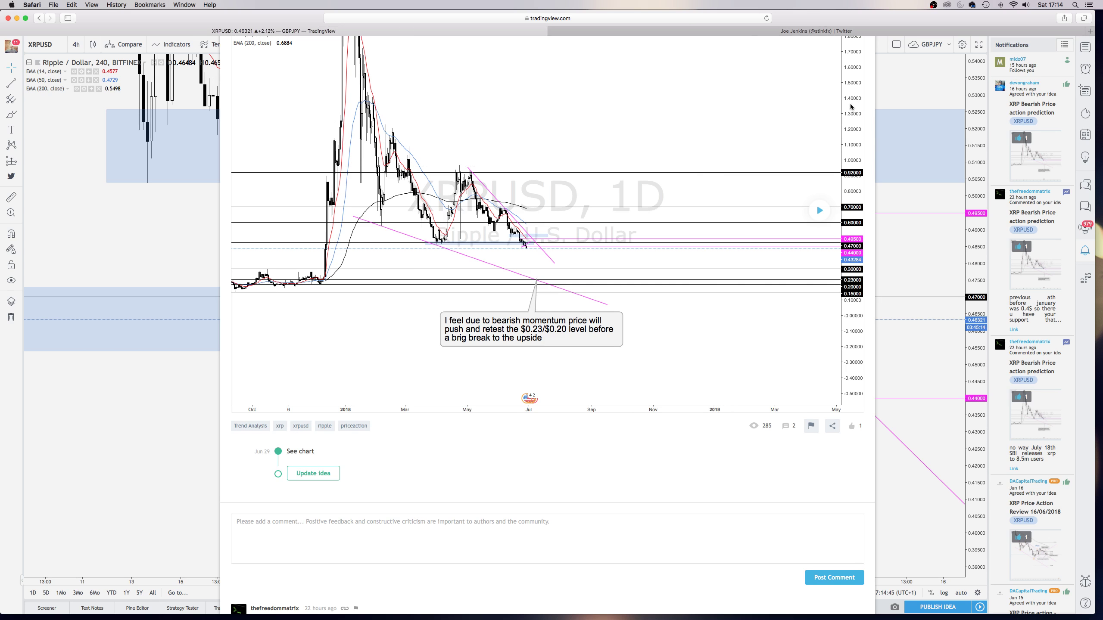
scroll(851, 106, up, 3)
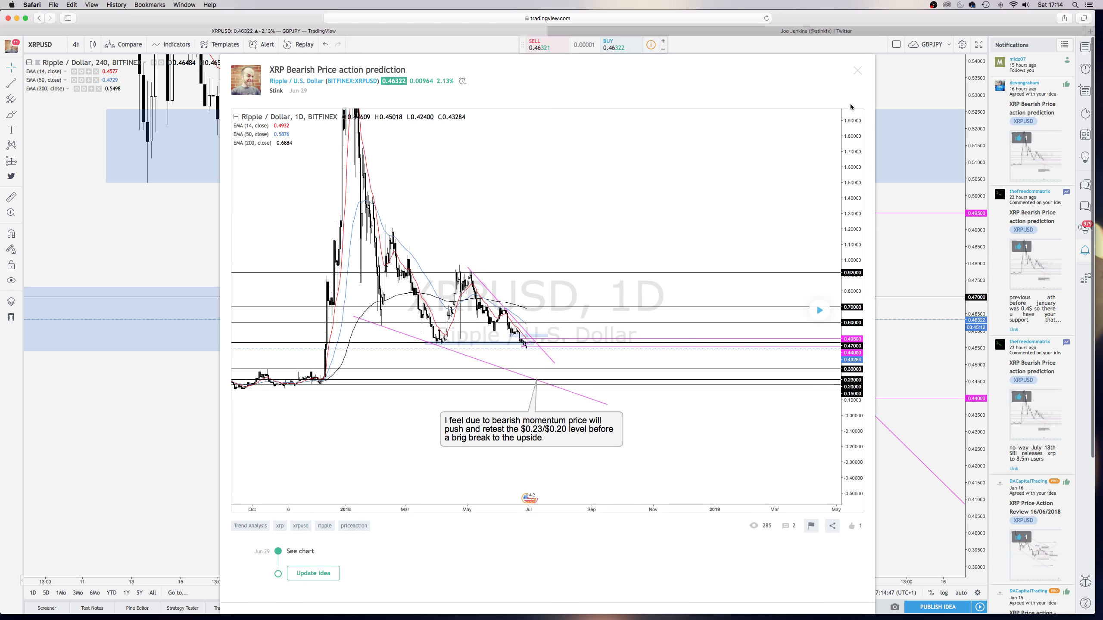
- Close the XRP idea overlay and the notifications list to return to the chart
key(Escape)
click(1084, 251)
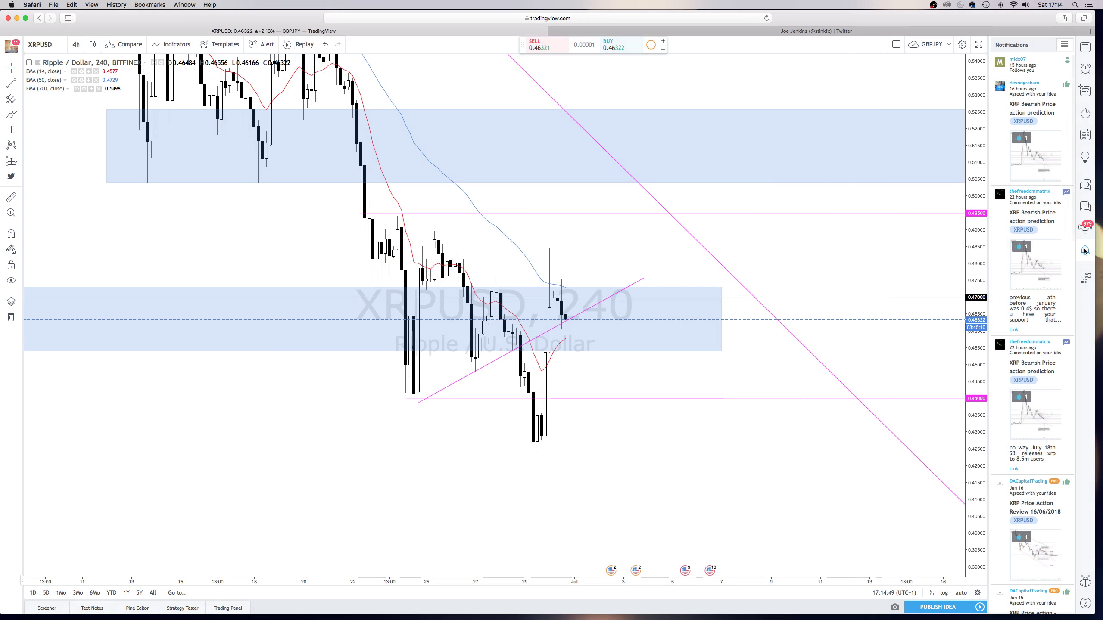
drag(490, 249, 775, 253)
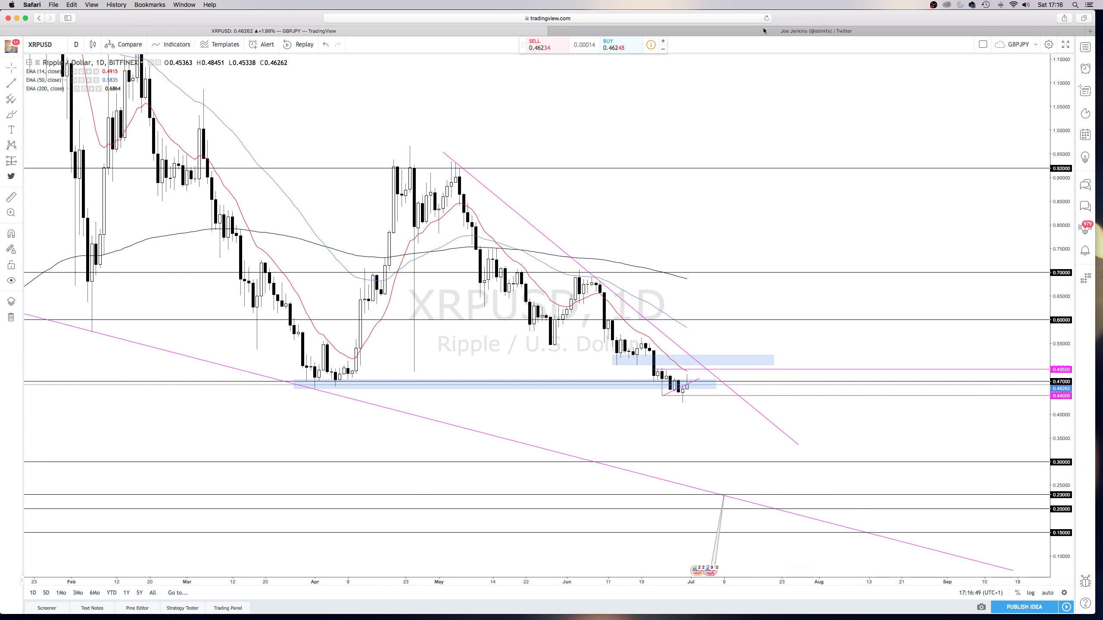
click(742, 34)
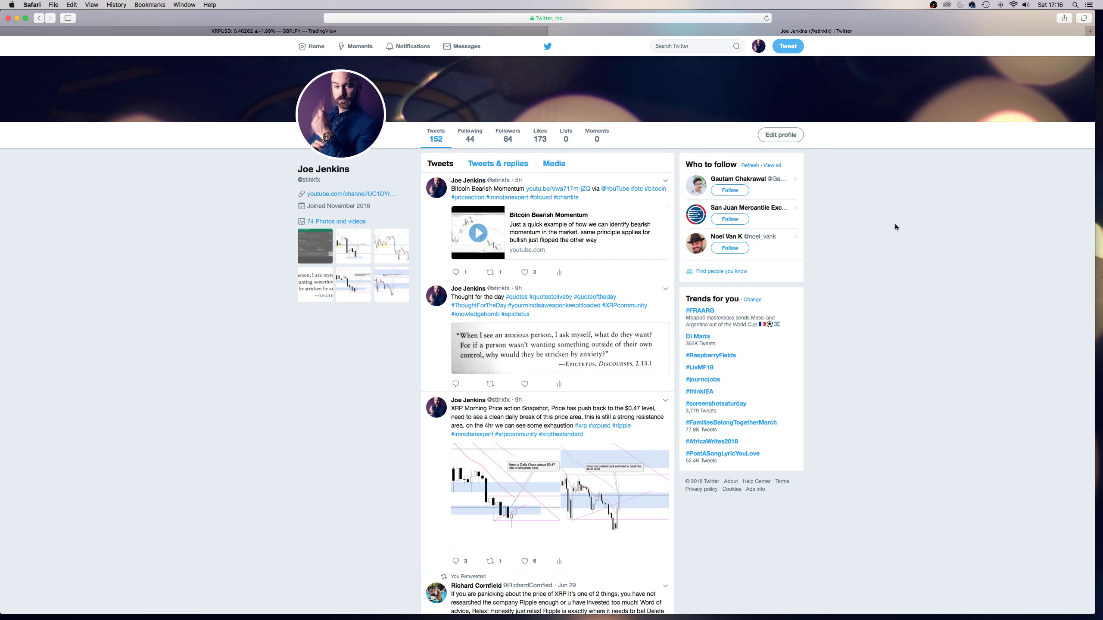
scroll(896, 225, down, 2)
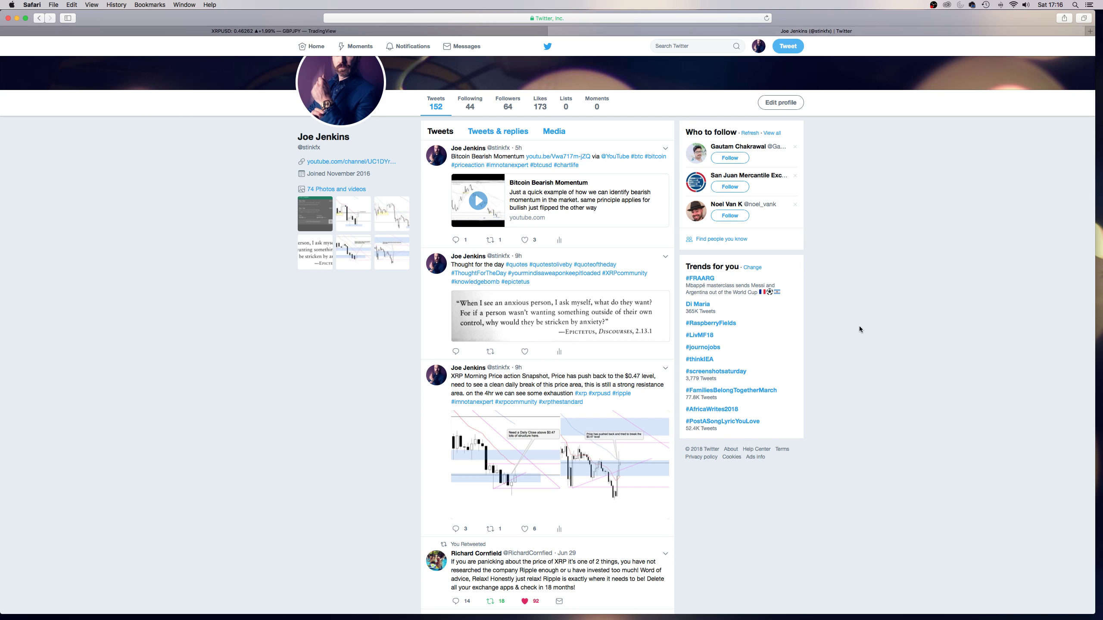
scroll(857, 328, up, 5)
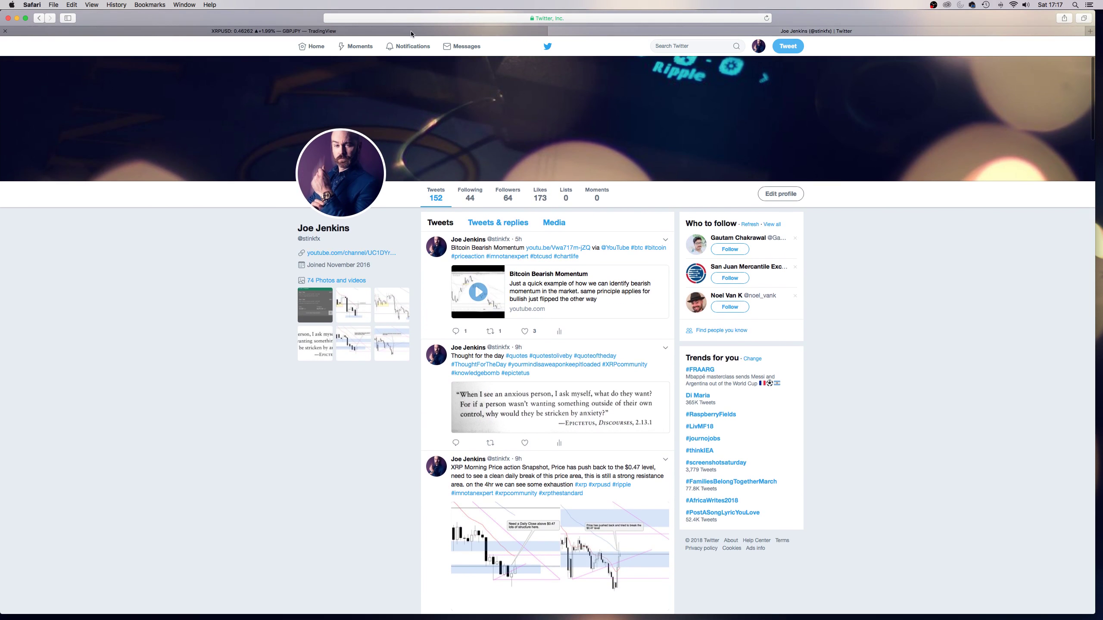
- Switch back to the TradingView chart tab
click(412, 30)
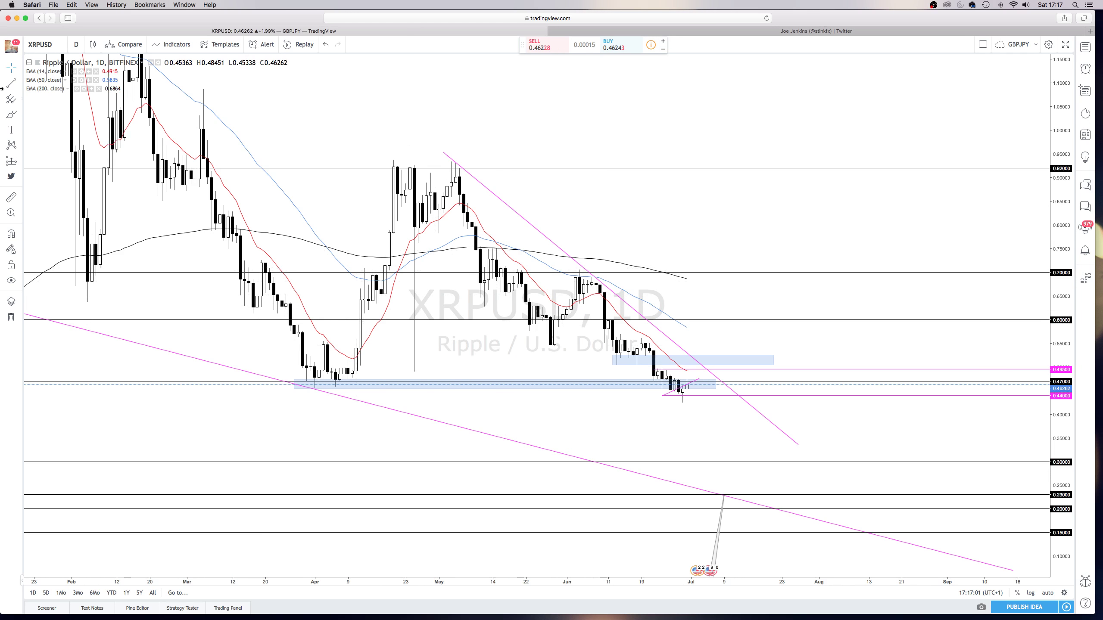
key(ctrl+Tab)
click(412, 32)
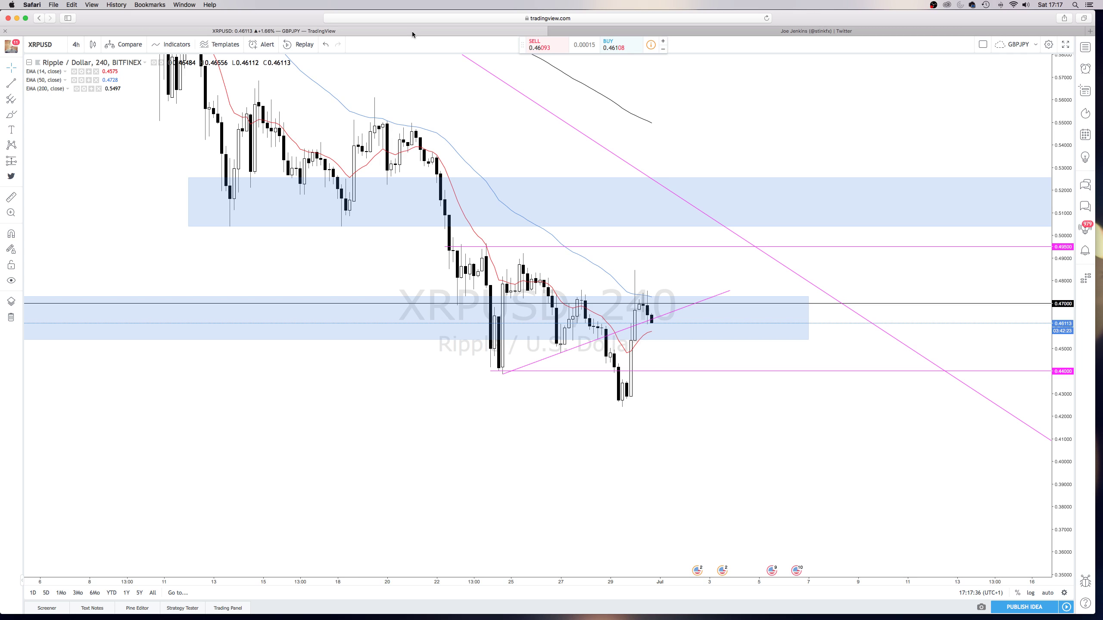
click(11, 46)
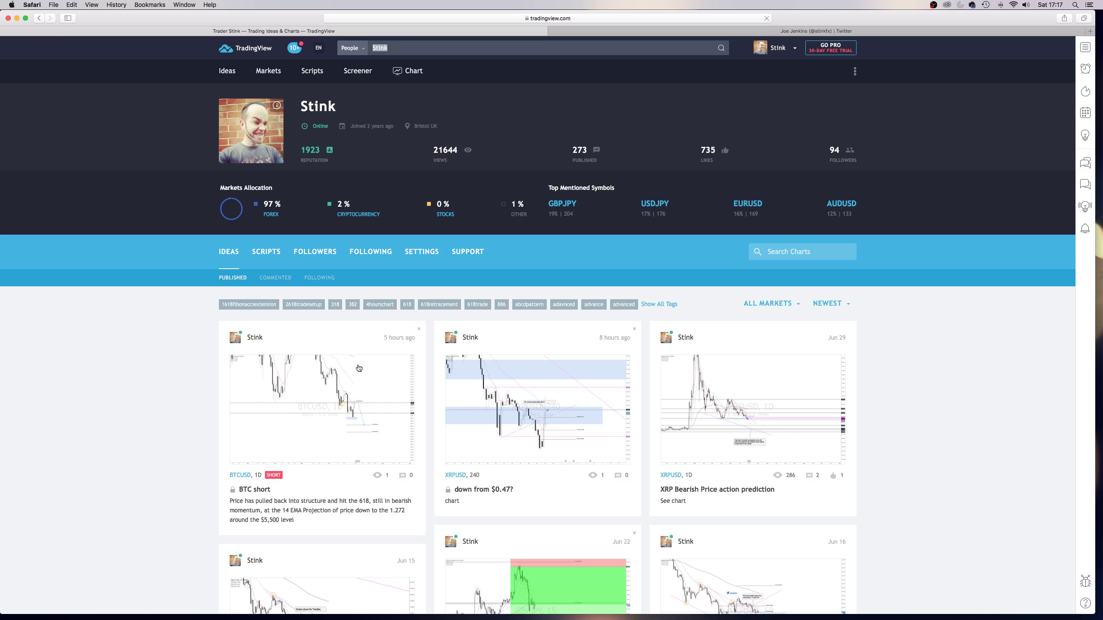
- Open the published BTC short idea, zoom its chart, and pan back to late-2017 prices
click(293, 400)
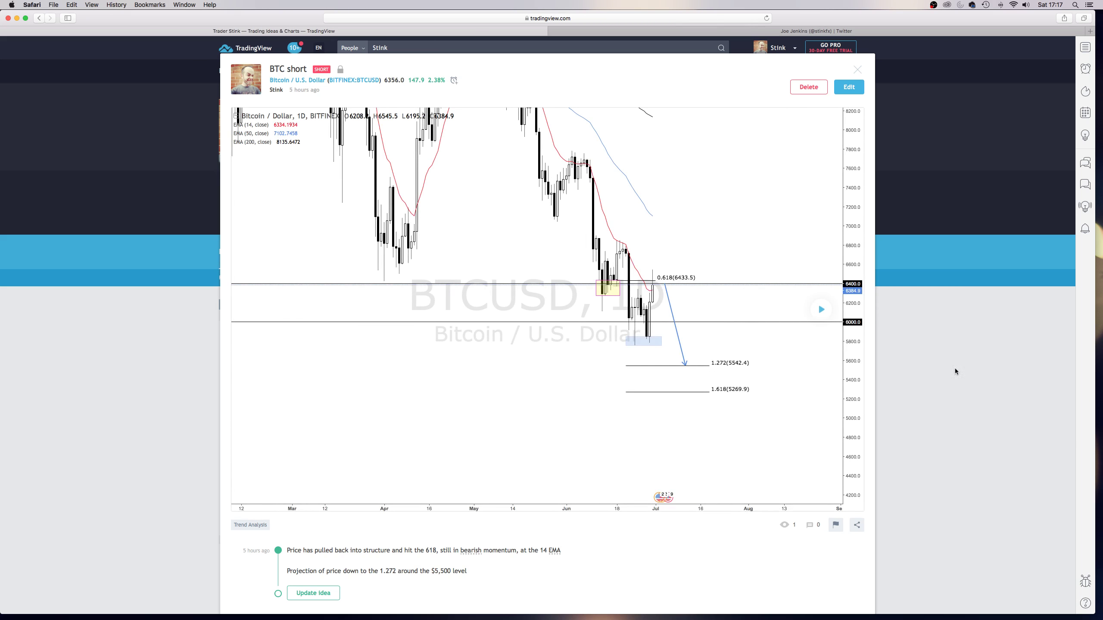
scroll(330, 182, up, 5)
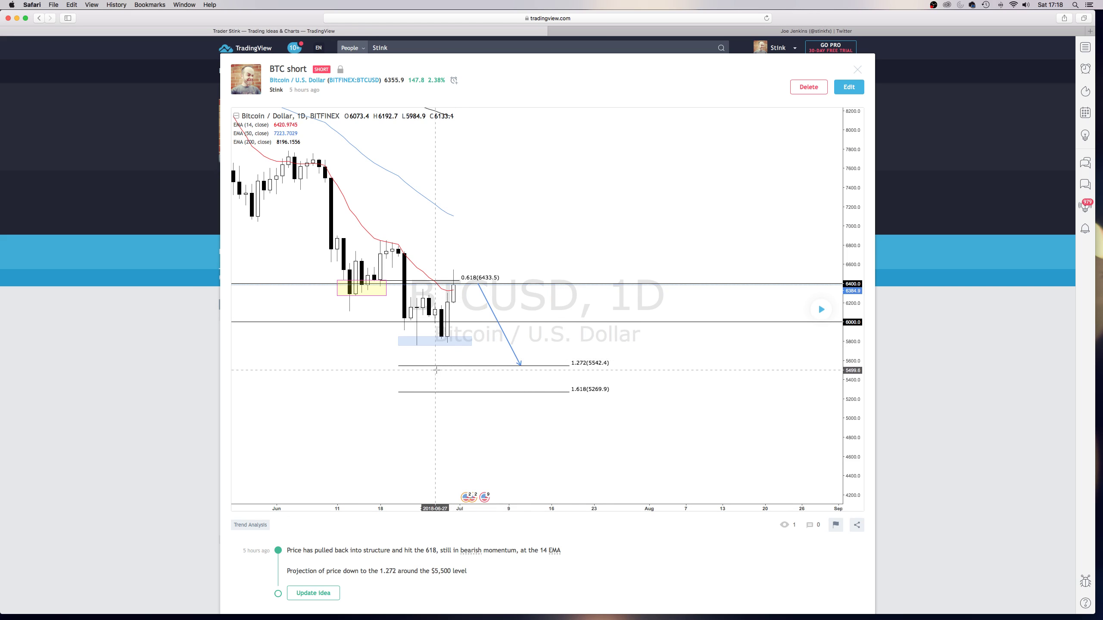
mouse_move(308, 372)
mouse_down()
mouse_move(576, 369)
mouse_move(825, 398)
mouse_up()
mouse_move(576, 419)
mouse_down()
mouse_move(870, 365)
mouse_move(904, 371)
mouse_up()
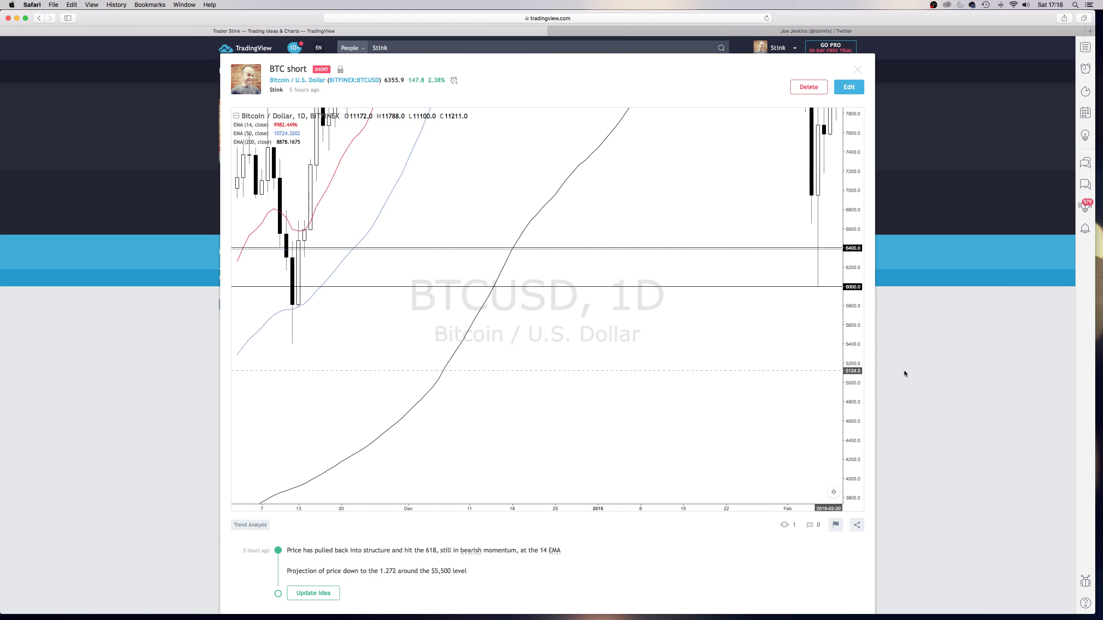
click(816, 31)
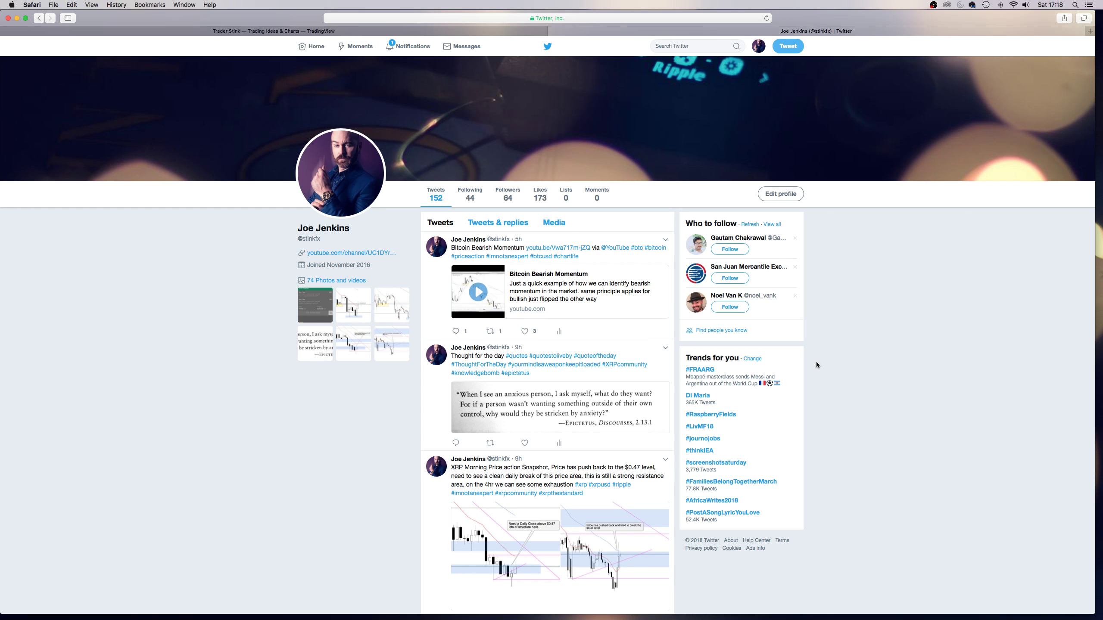
key(ctrl+Up)
click(941, 359)
scroll(917, 400, down, 10)
scroll(916, 400, down, 20)
scroll(918, 403, down, 15)
scroll(916, 403, down, 10)
scroll(917, 404, up, 8)
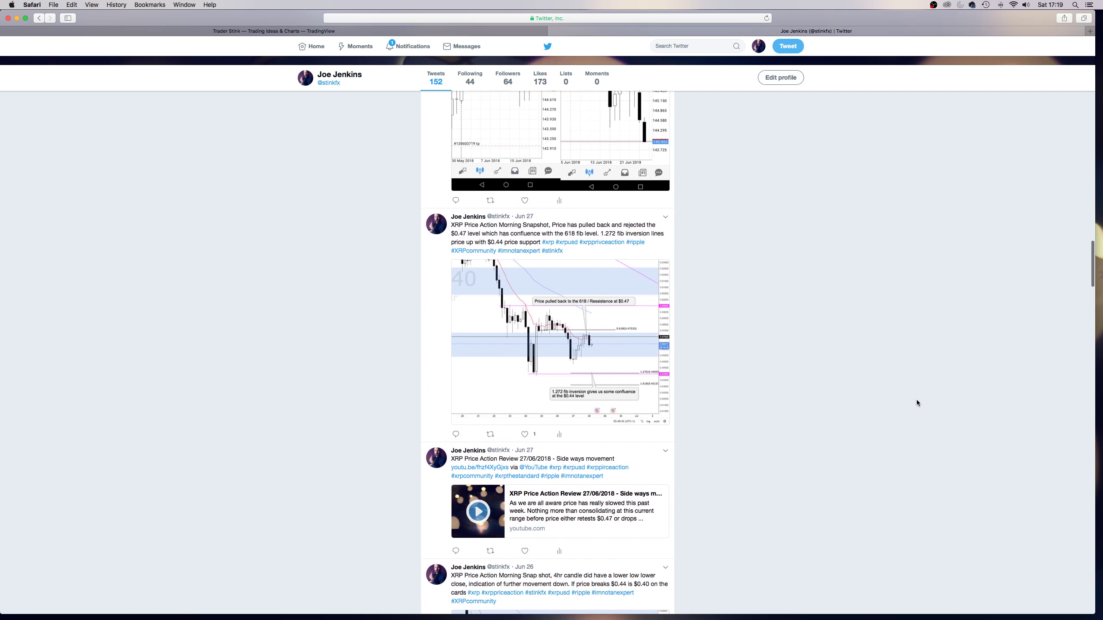
scroll(917, 404, down, 10)
scroll(917, 403, down, 12)
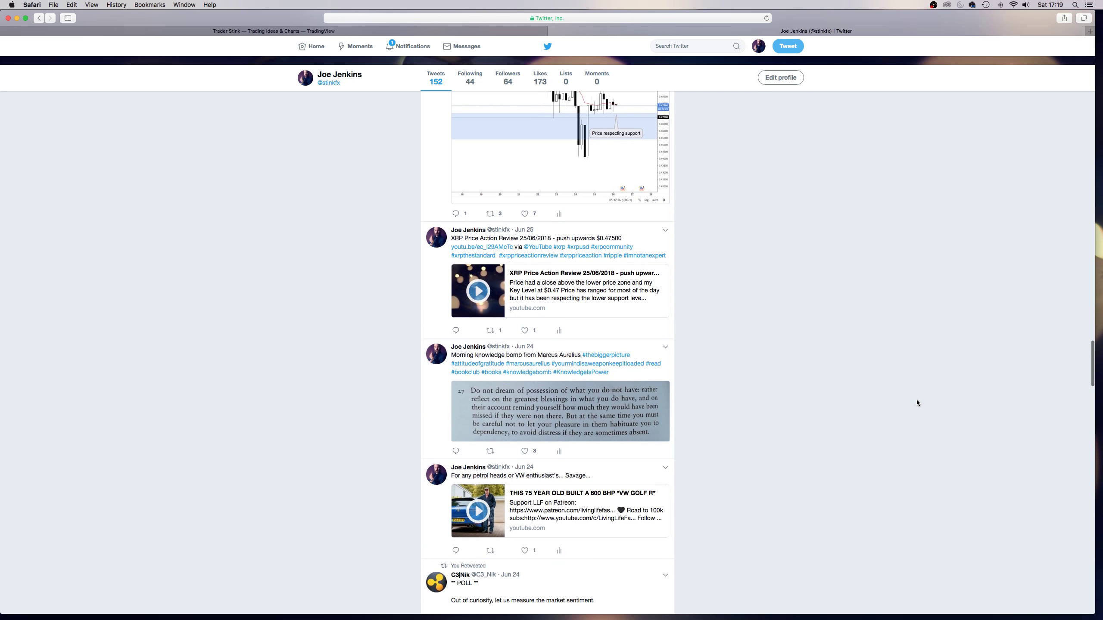
scroll(917, 404, down, 1)
scroll(788, 478, down, 10)
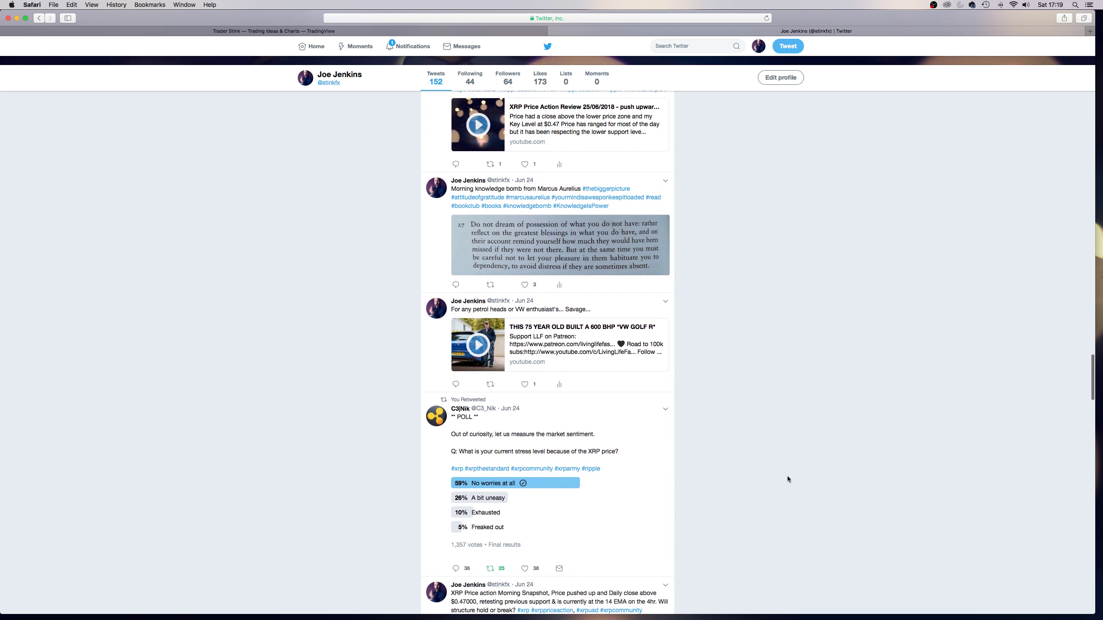
scroll(788, 478, down, 12)
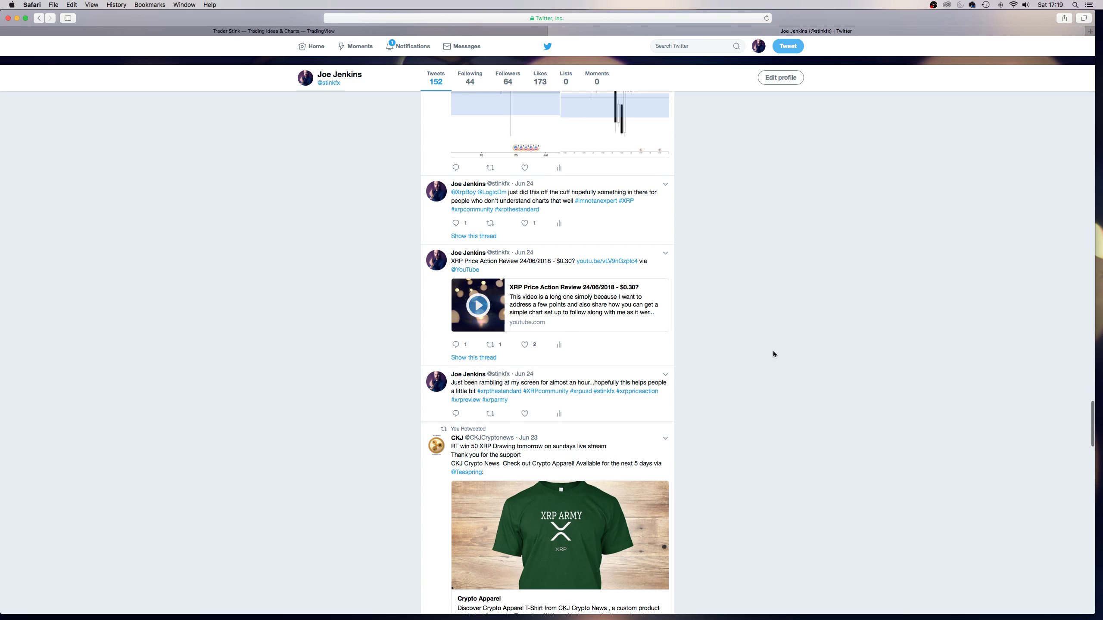
scroll(858, 377, down, 14)
scroll(858, 377, down, 5)
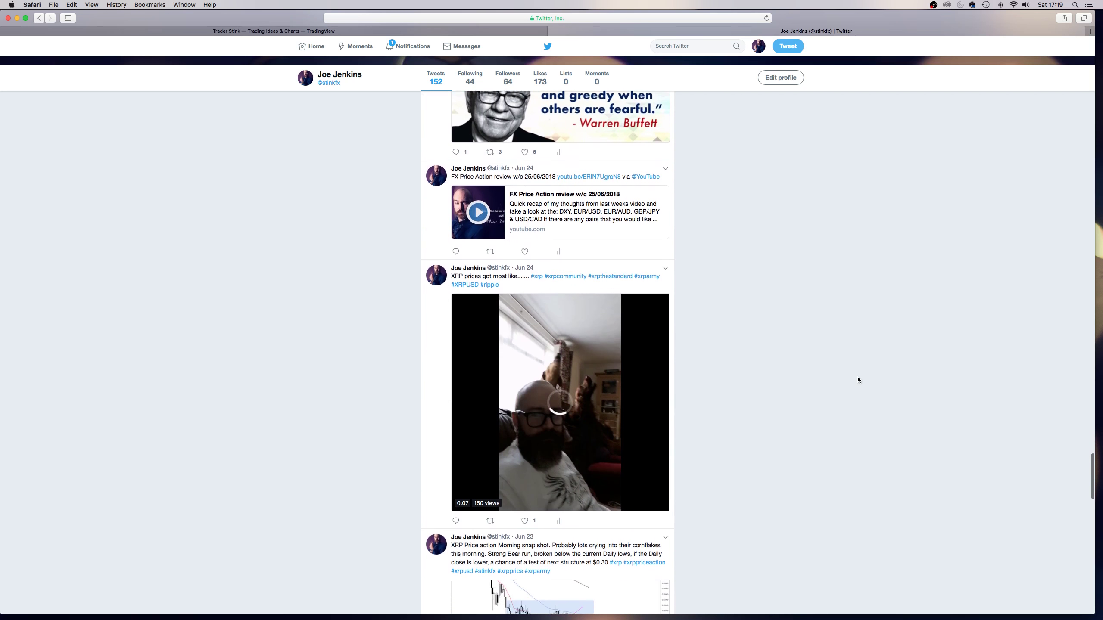
scroll(857, 376, down, 7)
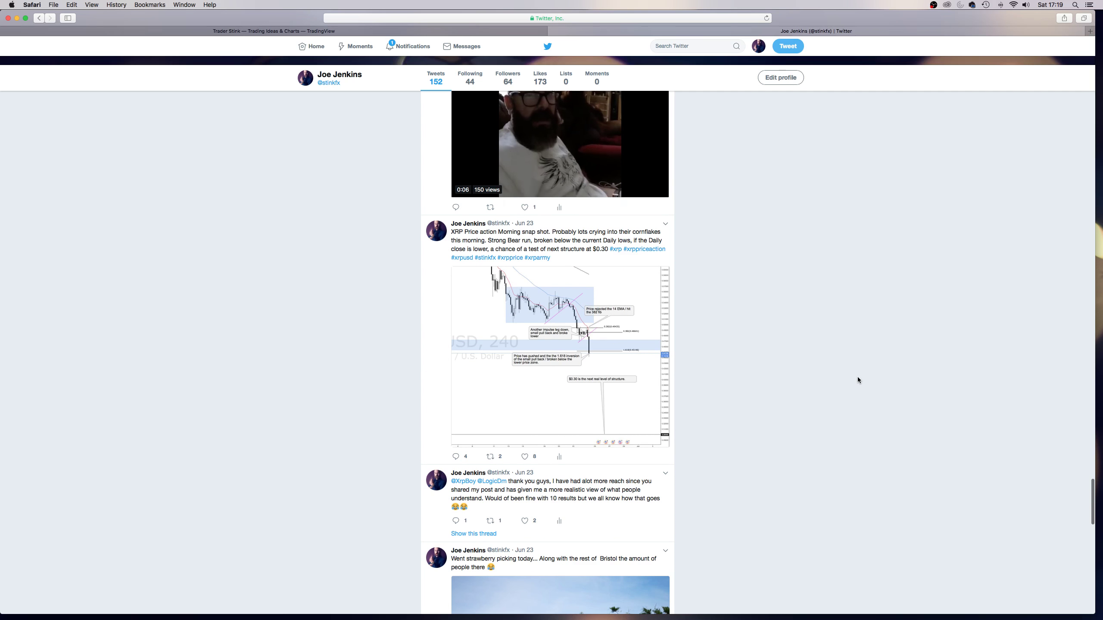
scroll(857, 377, up, 20)
scroll(857, 377, up, 20)
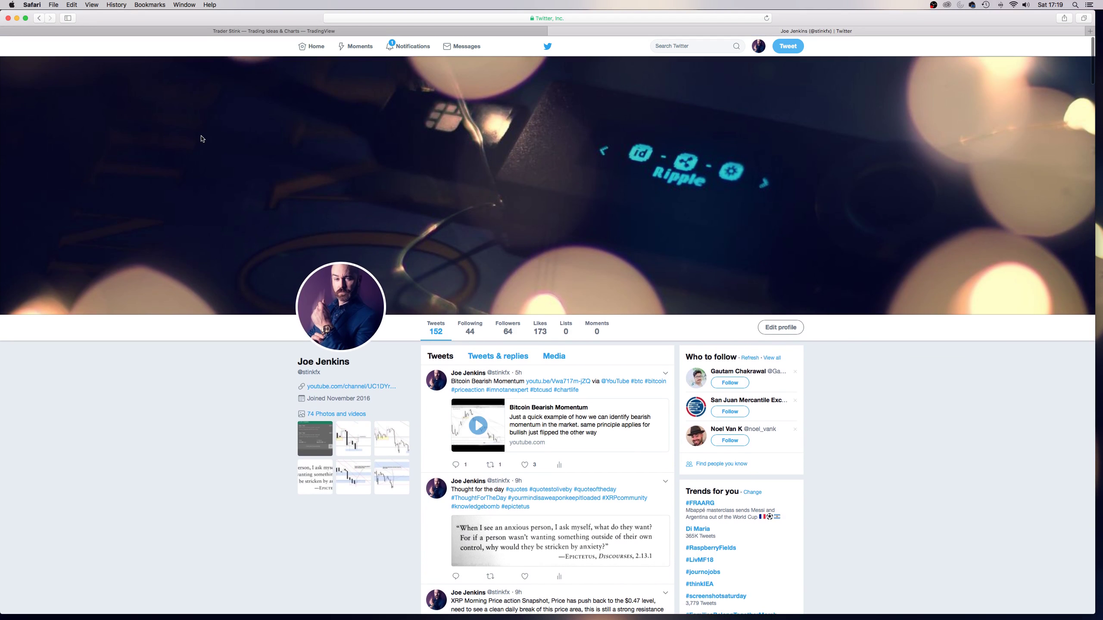
click(17, 18)
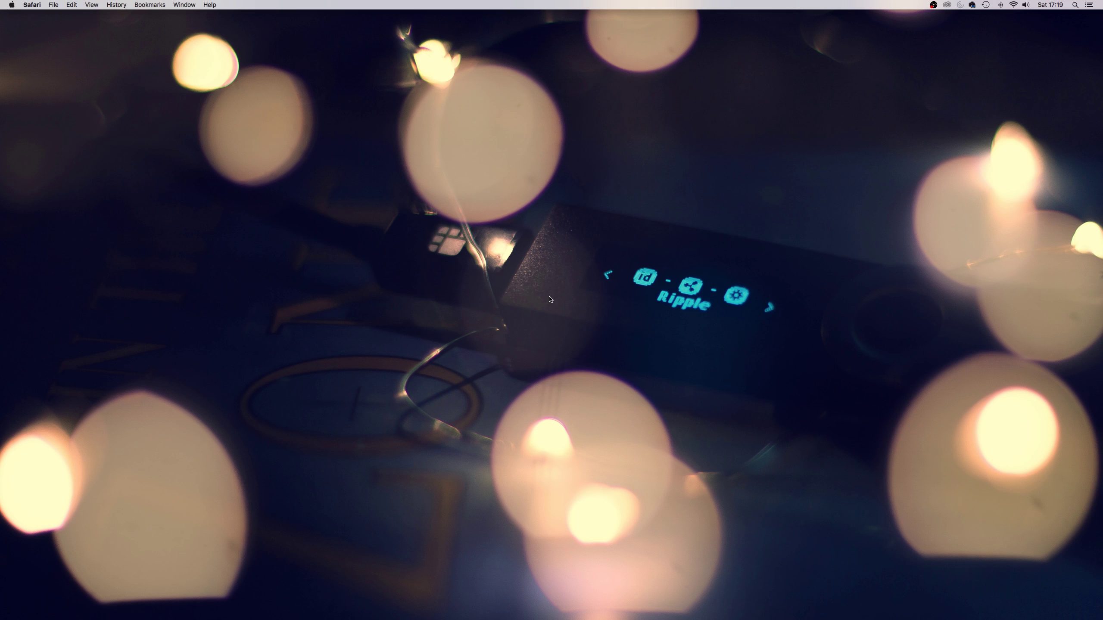
click(415, 604)
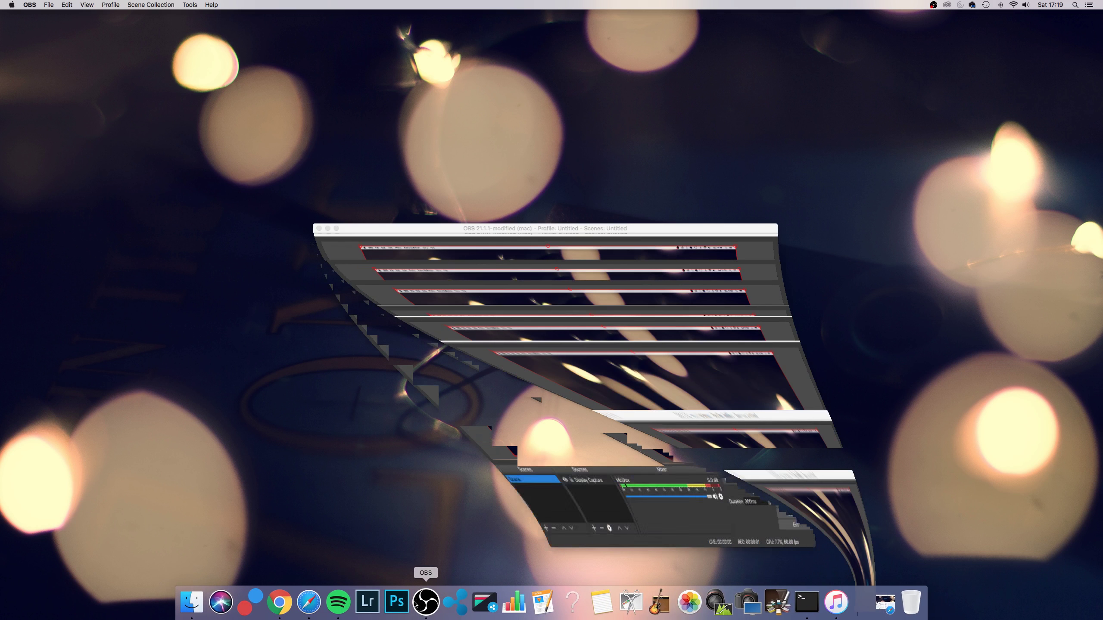